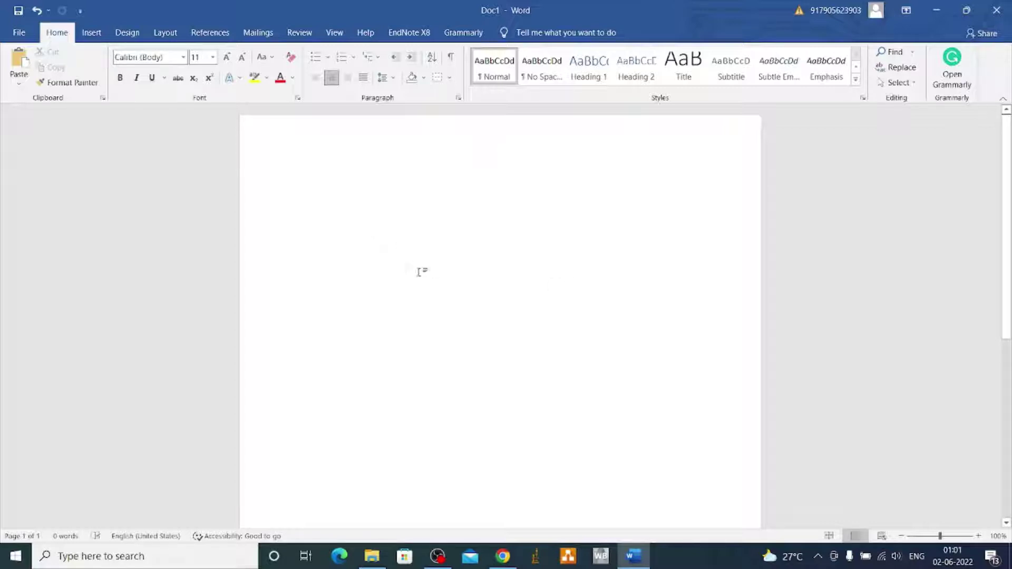
- Apply the Narrow preset so the page has 12.7 mm margins on every side
click(165, 32)
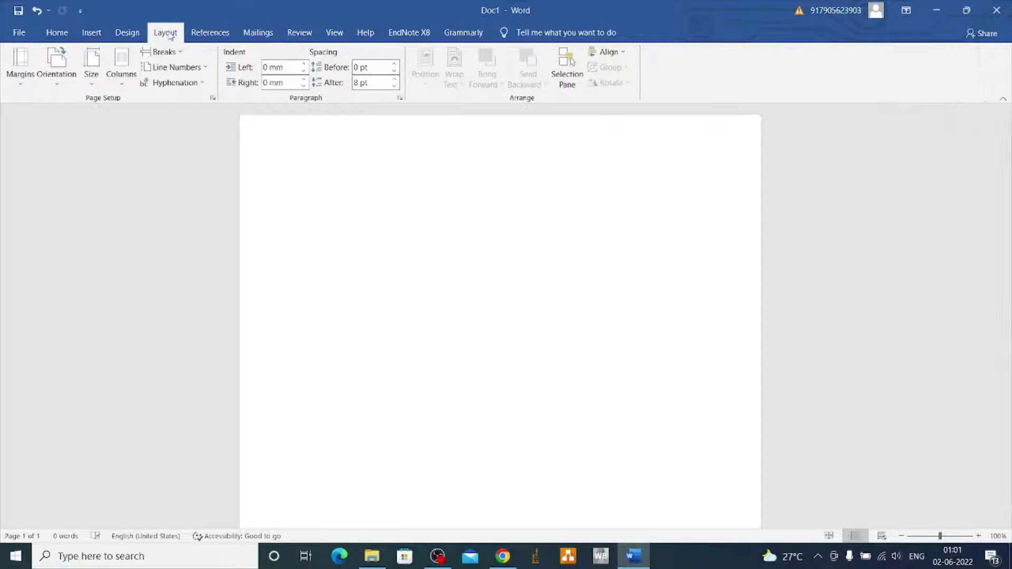
click(20, 79)
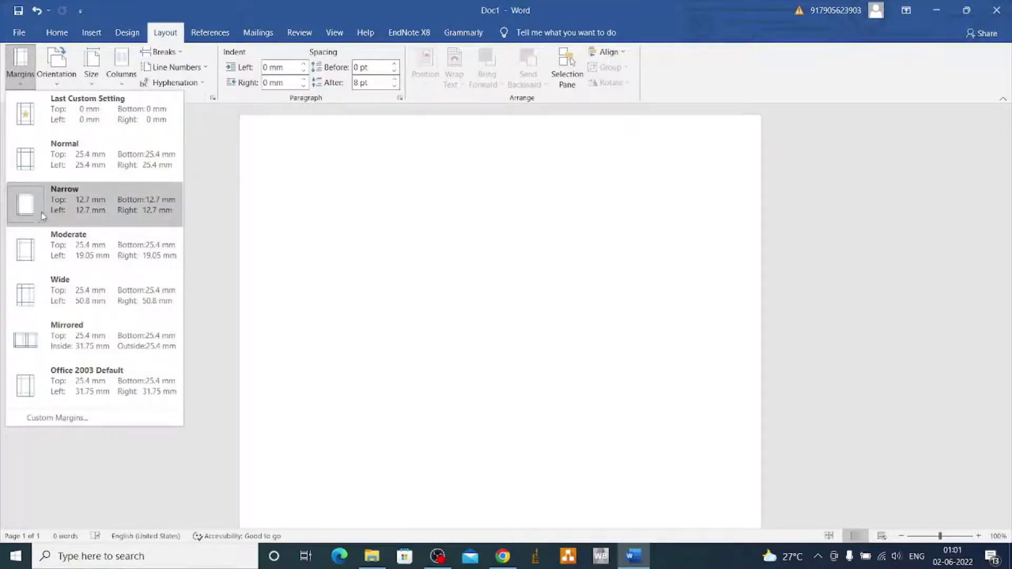
click(89, 206)
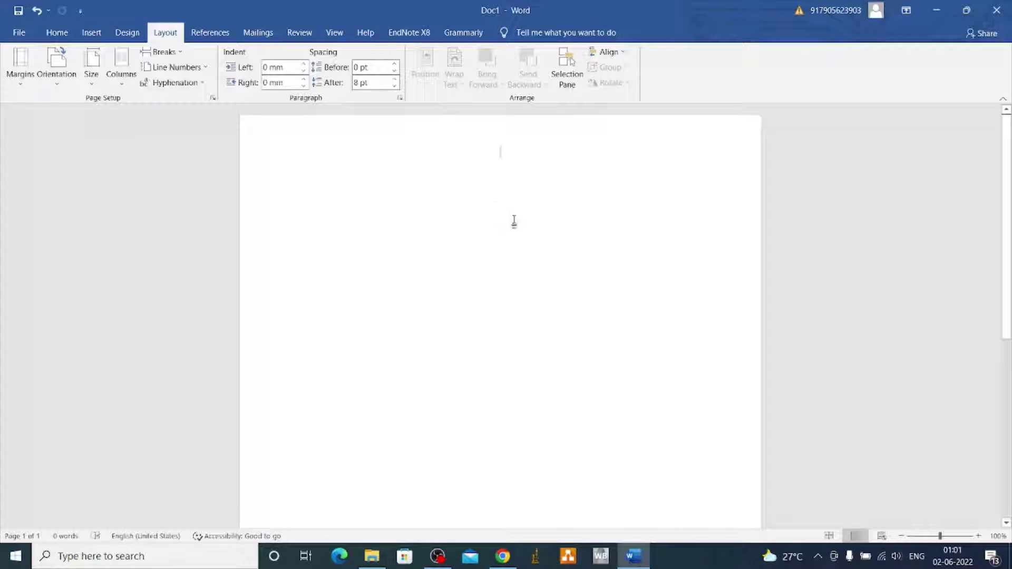
- Insert a table of 5 columns and 3 rows at the top of the page
click(92, 35)
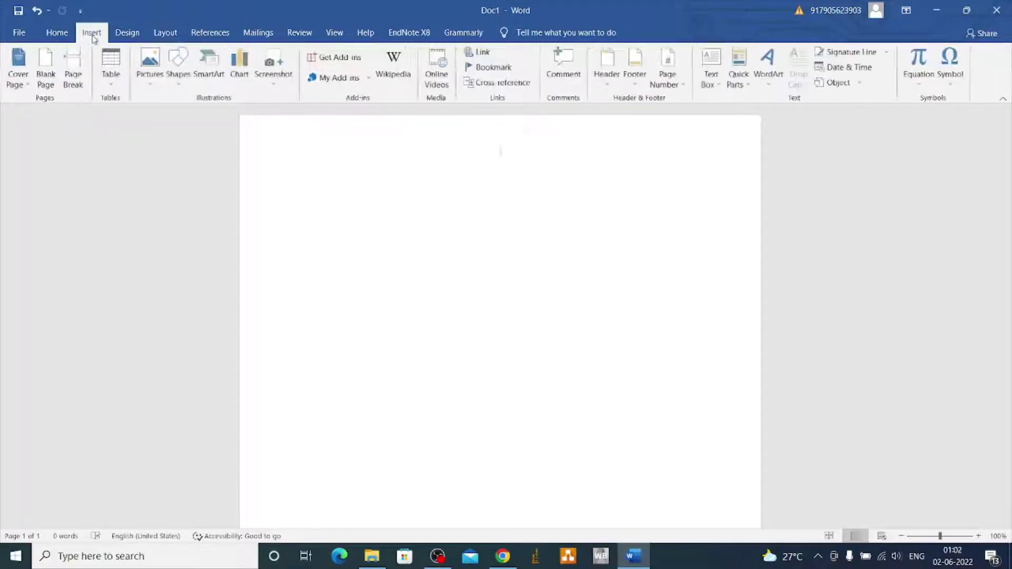
click(114, 78)
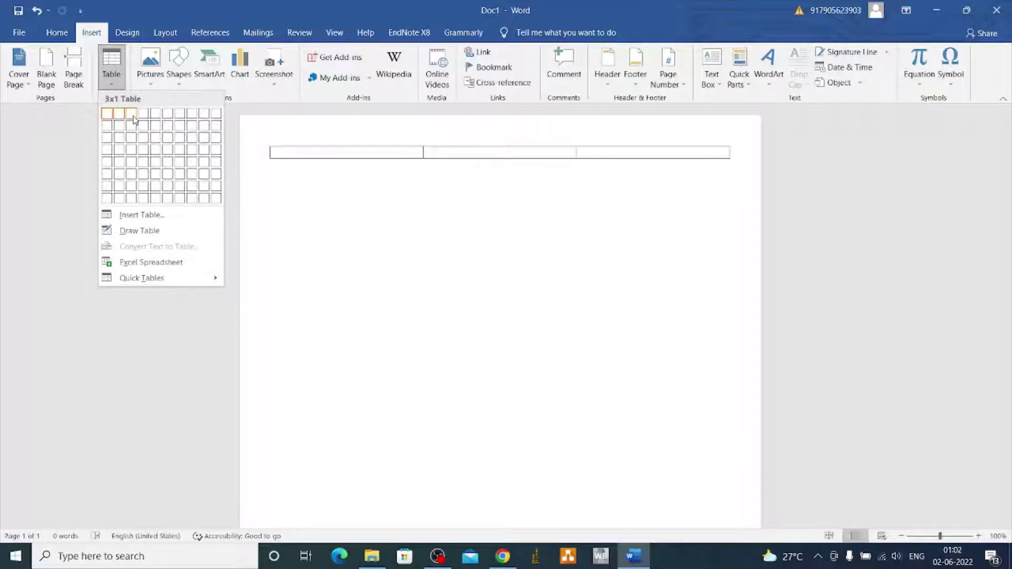
click(158, 216)
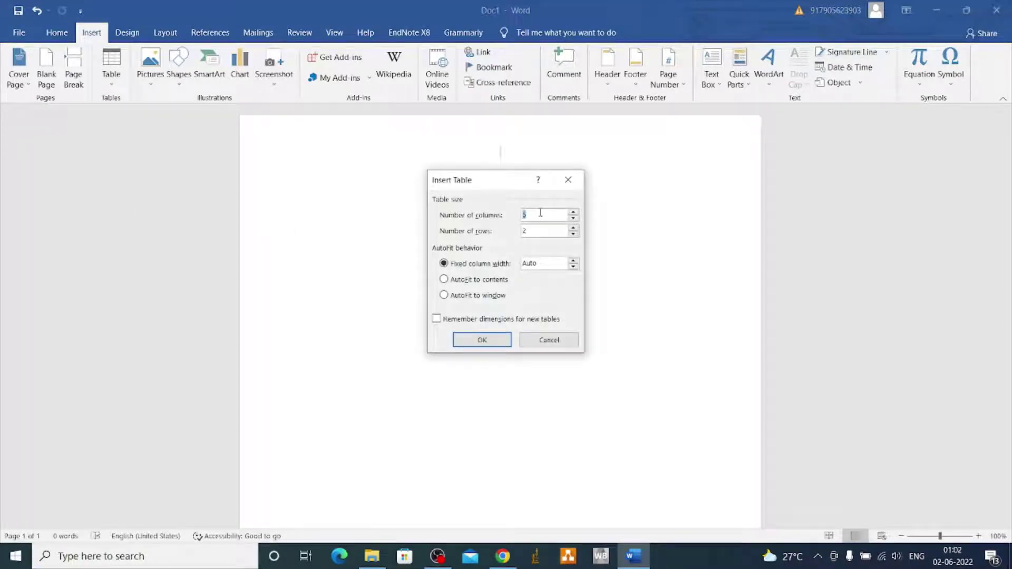
key(Tab)
text(3)
click(482, 340)
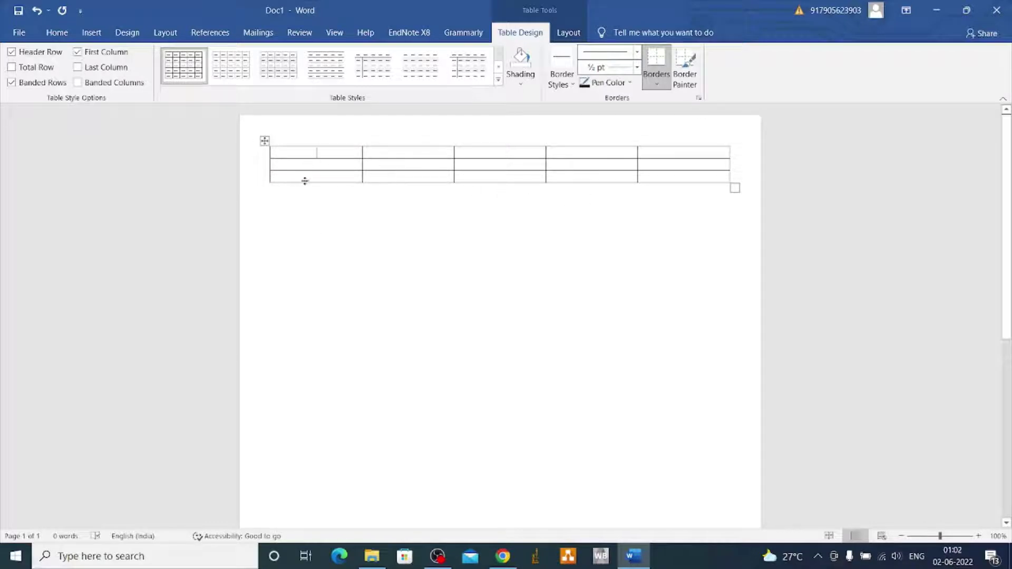
- Select the whole table and bring up the Advanced section of Word Options
click(264, 141)
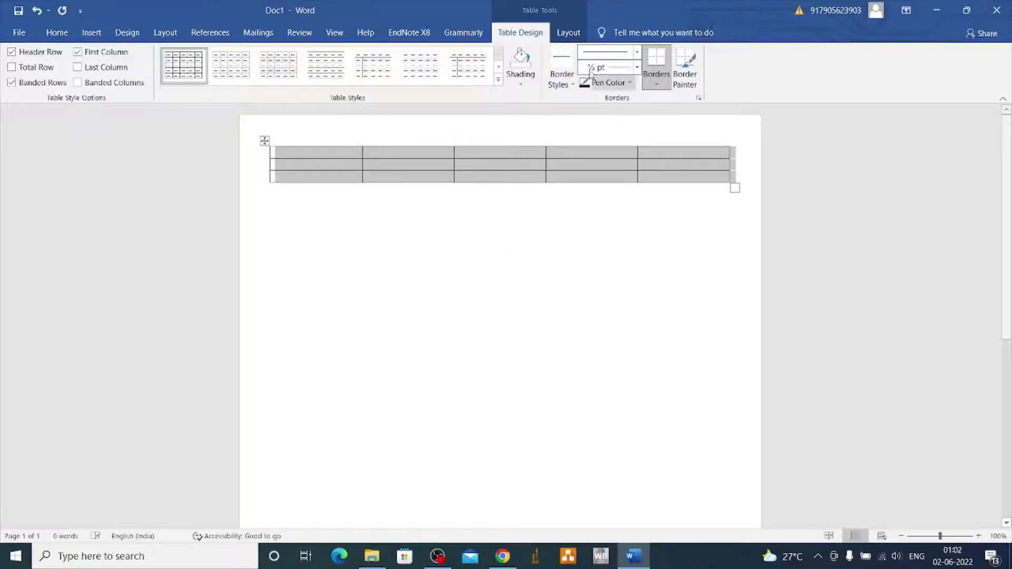
click(572, 34)
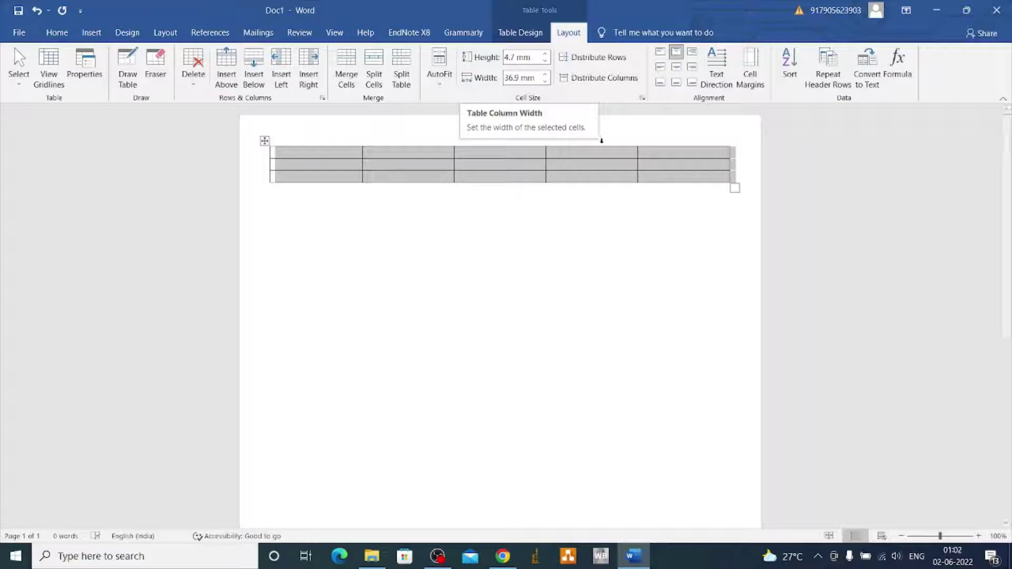
click(20, 33)
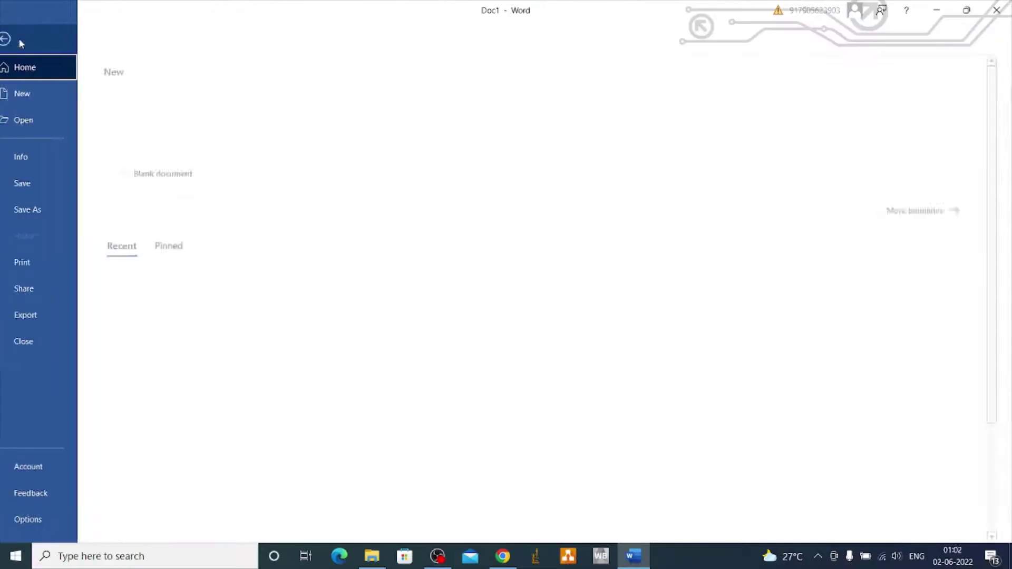
click(43, 522)
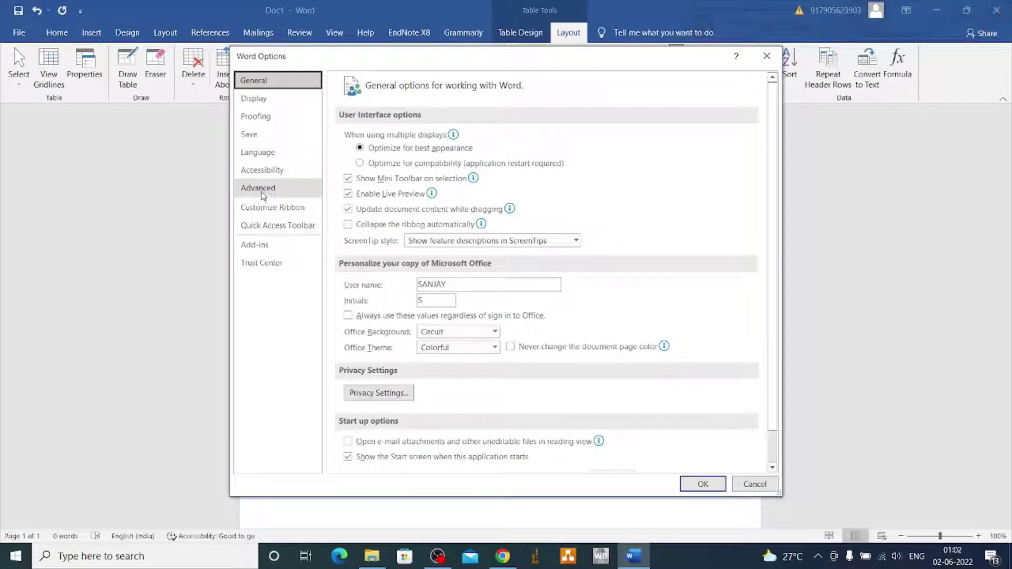
click(263, 189)
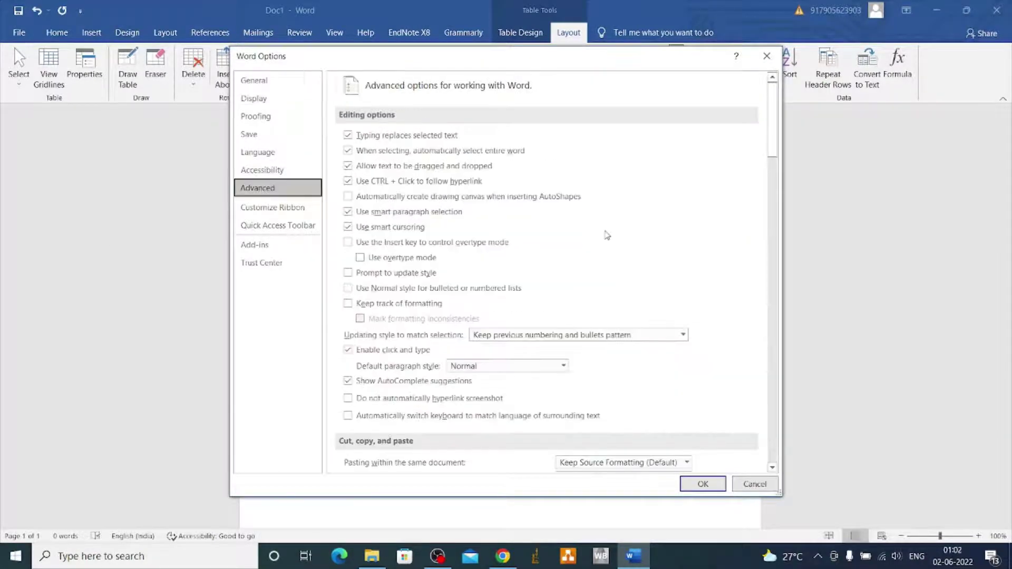
- Change 'Show measurements in units of' from Millimeters to Centimeters
scroll(607, 235, down, 4)
scroll(607, 236, down, 5)
scroll(607, 237, down, 1)
scroll(606, 240, down, 3)
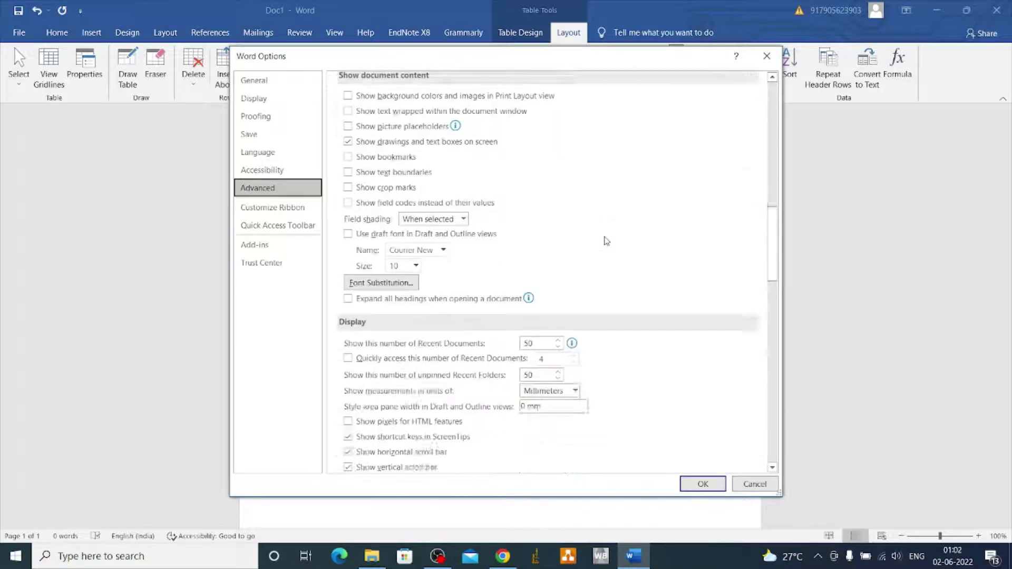
scroll(607, 241, down, 5)
scroll(607, 241, down, 4)
scroll(606, 243, down, 3)
scroll(606, 245, down, 5)
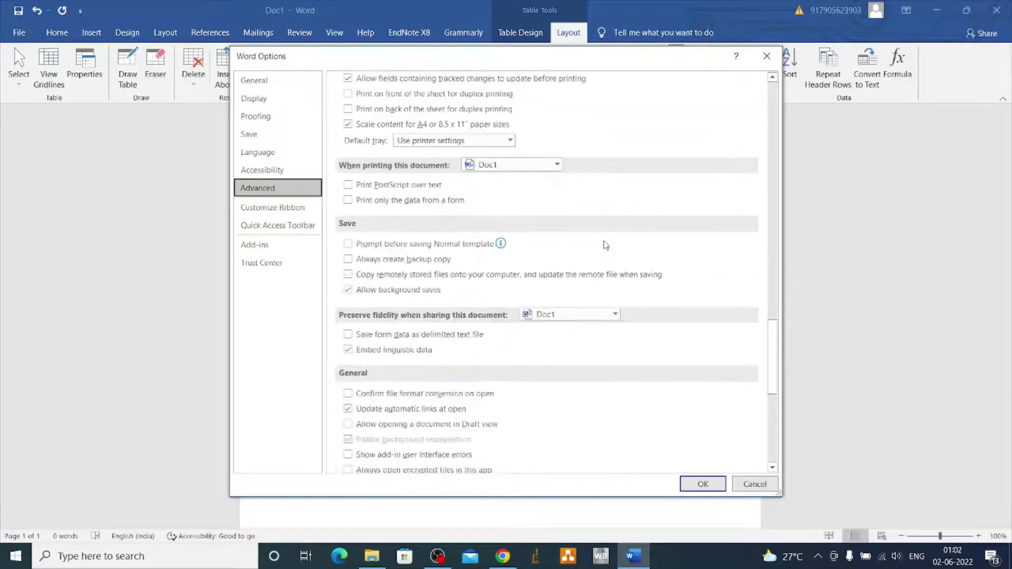
scroll(605, 245, down, 5)
scroll(605, 246, up, 2)
scroll(605, 247, up, 4)
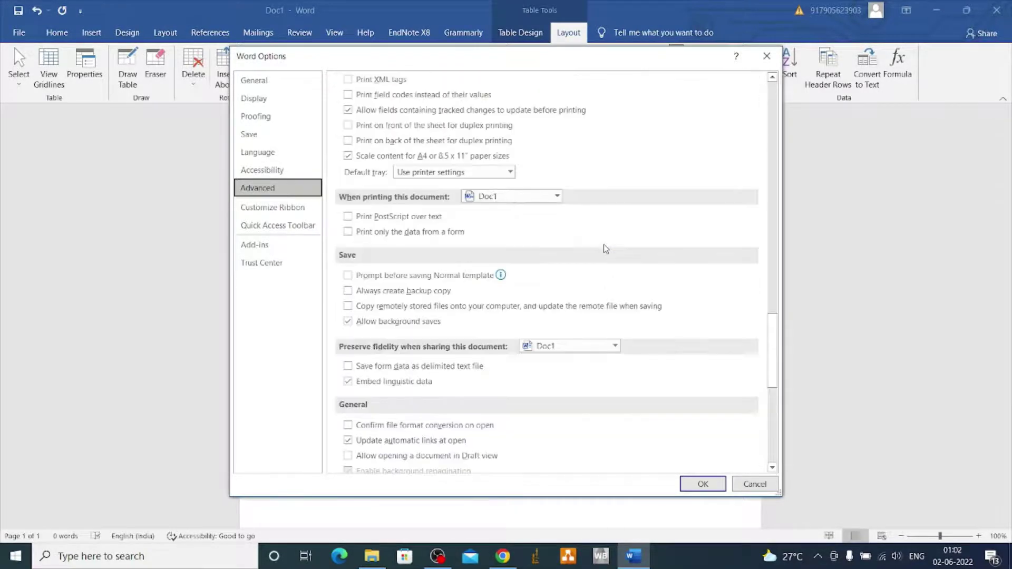
scroll(606, 248, up, 3)
scroll(605, 248, up, 3)
scroll(605, 249, up, 3)
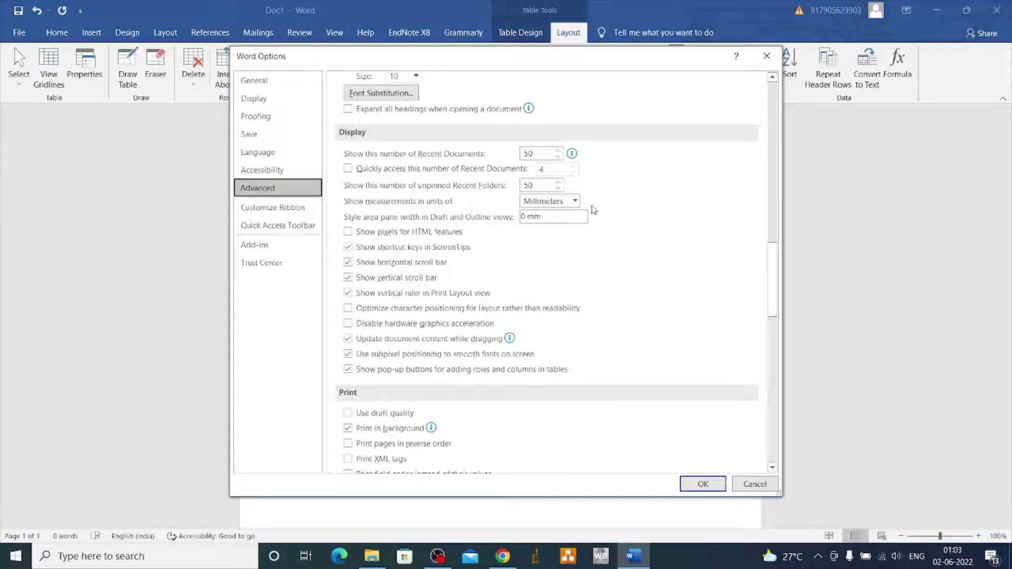
click(574, 202)
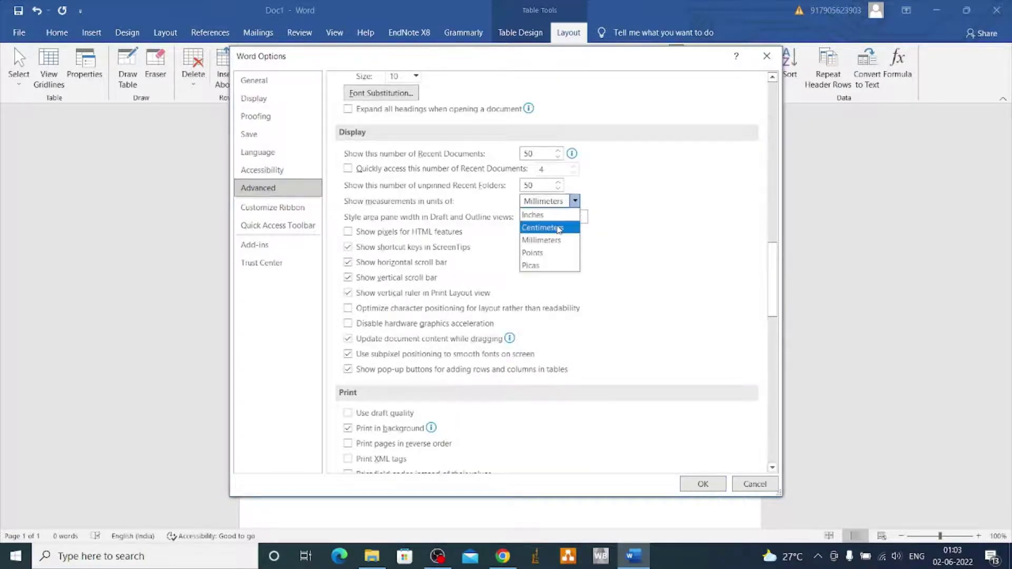
click(551, 228)
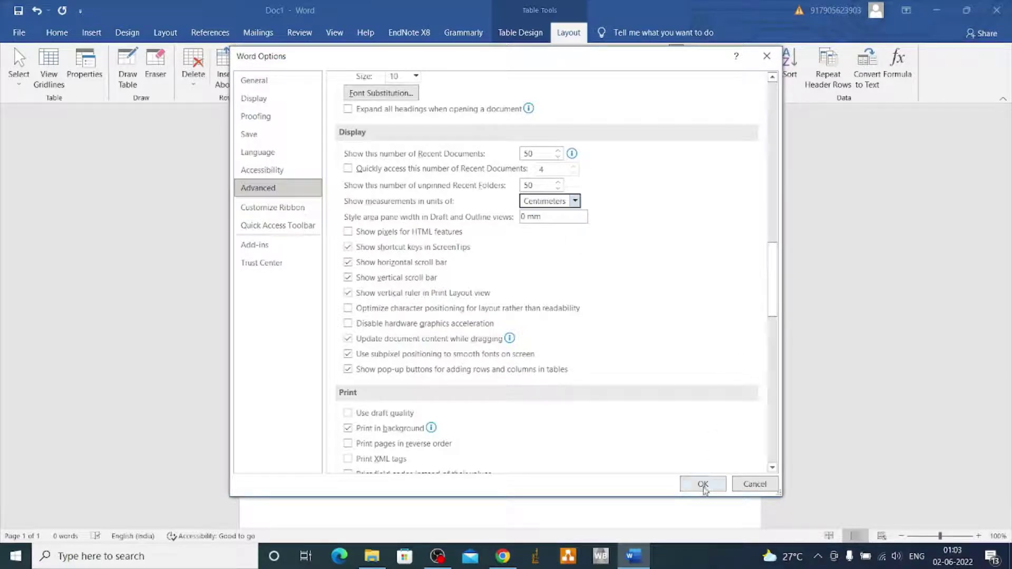
- Confirm centimeter units, then give the table 4.5 cm row height and 3.5 cm column width
click(696, 489)
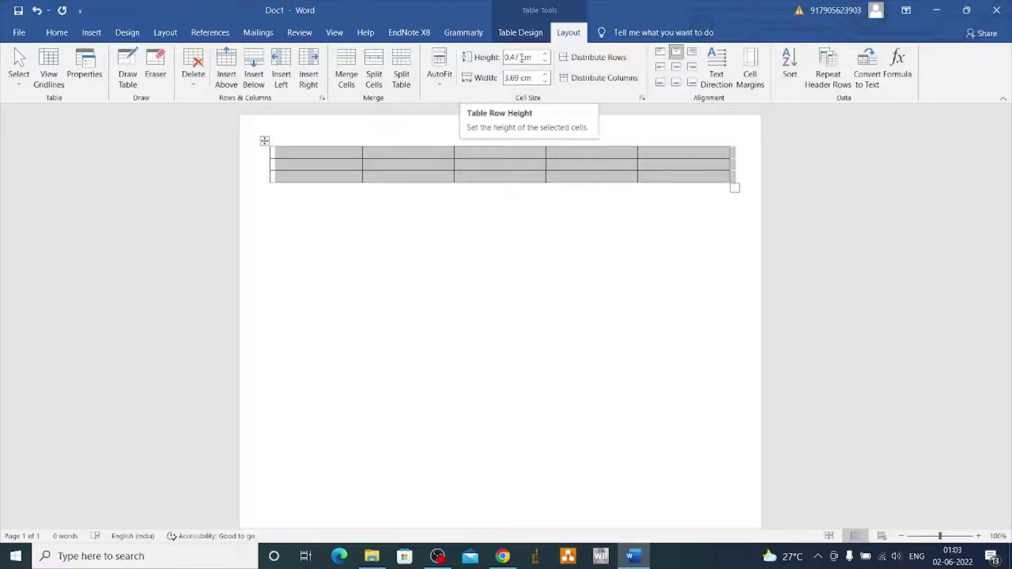
click(509, 60)
drag(509, 61, 523, 65)
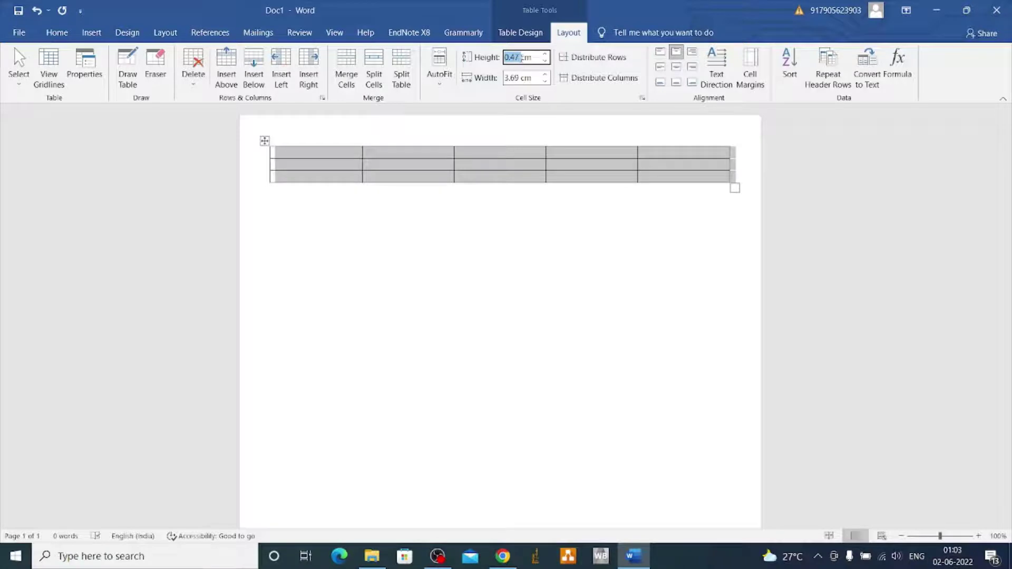
text(4.5)
key(Tab)
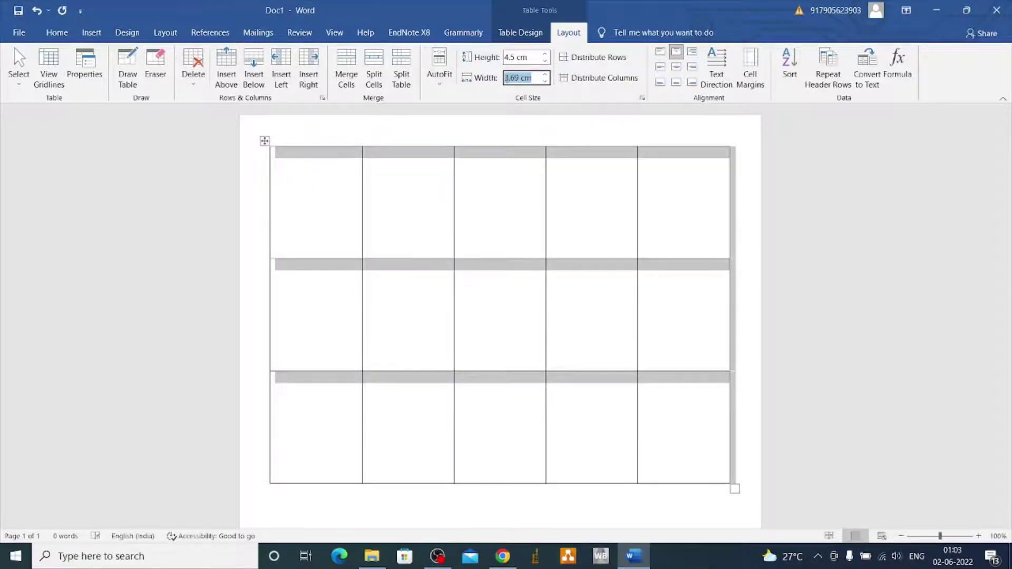
text(3)
text(.5)
click(511, 125)
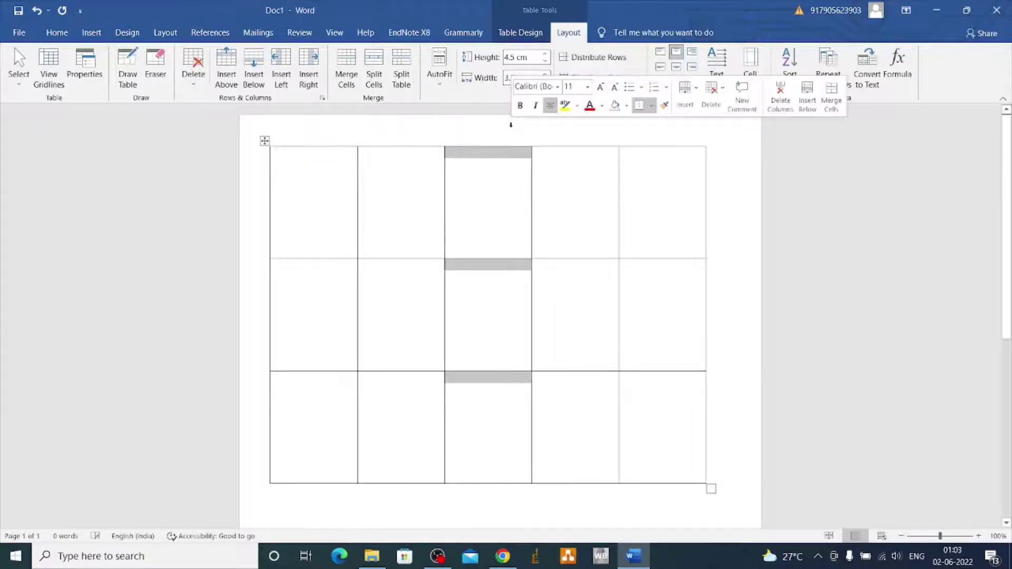
- Insert the Photo image from the Desktop into the table's first cell
click(788, 163)
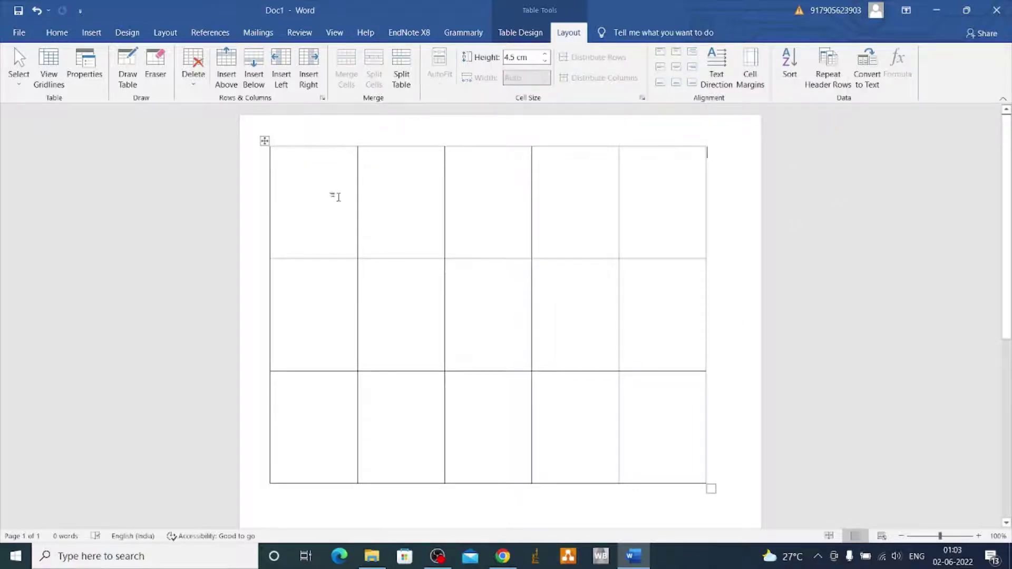
click(329, 181)
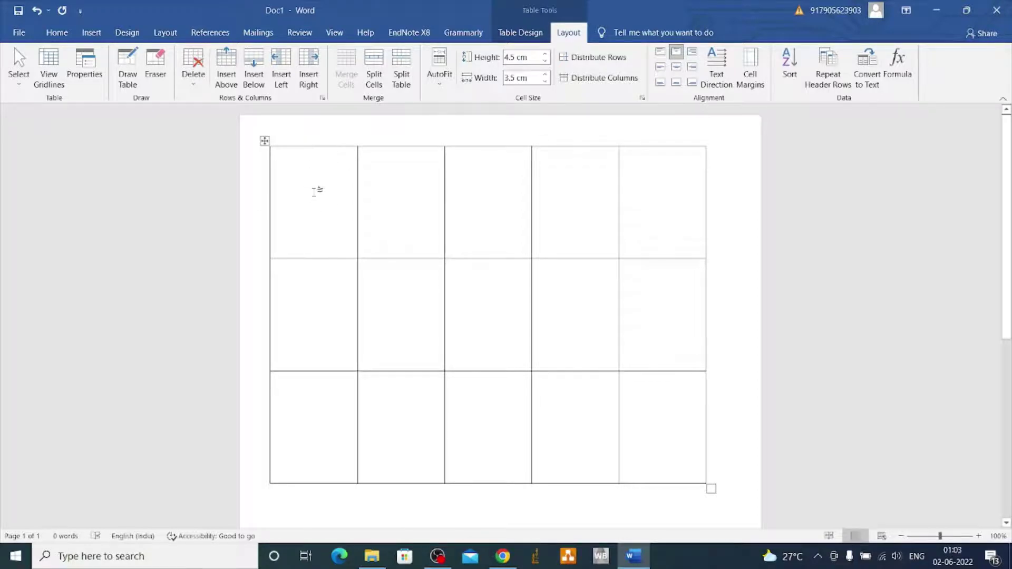
click(91, 33)
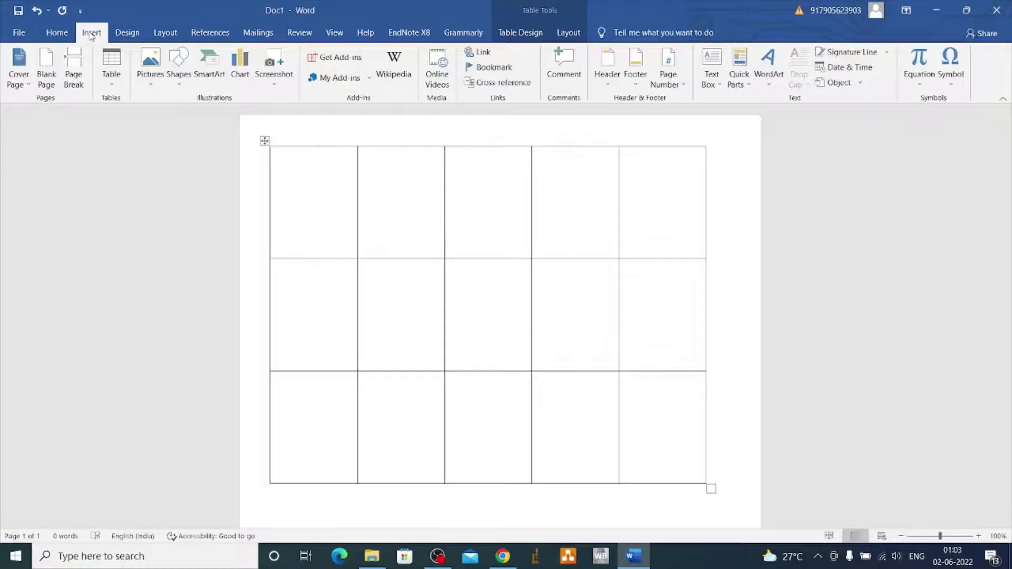
click(151, 73)
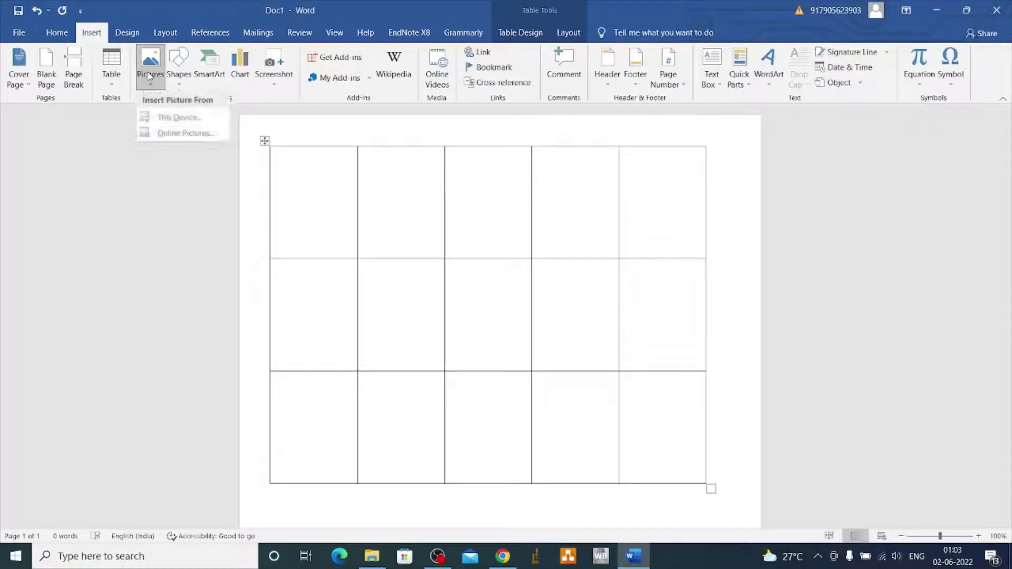
click(178, 117)
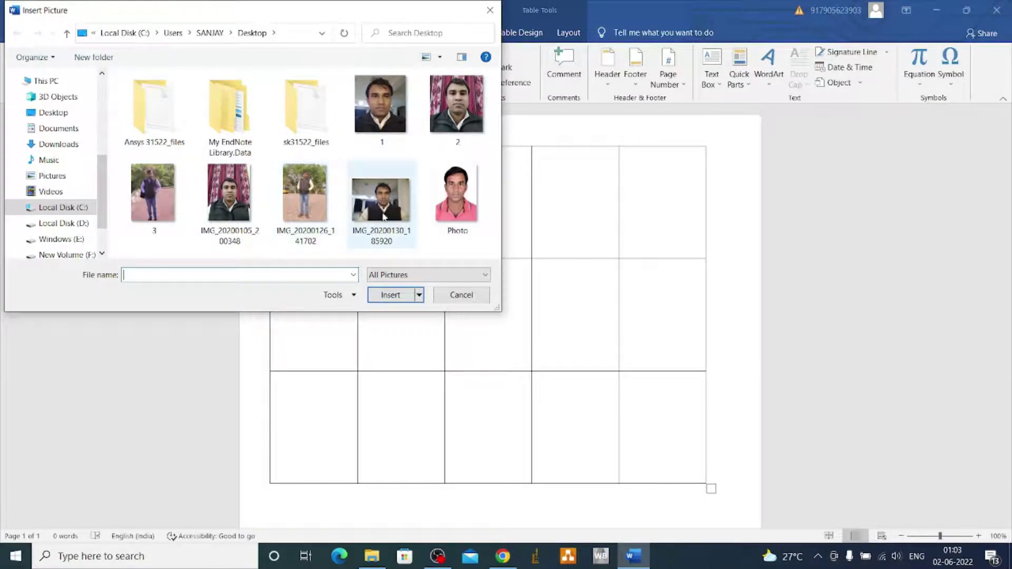
click(462, 200)
click(389, 295)
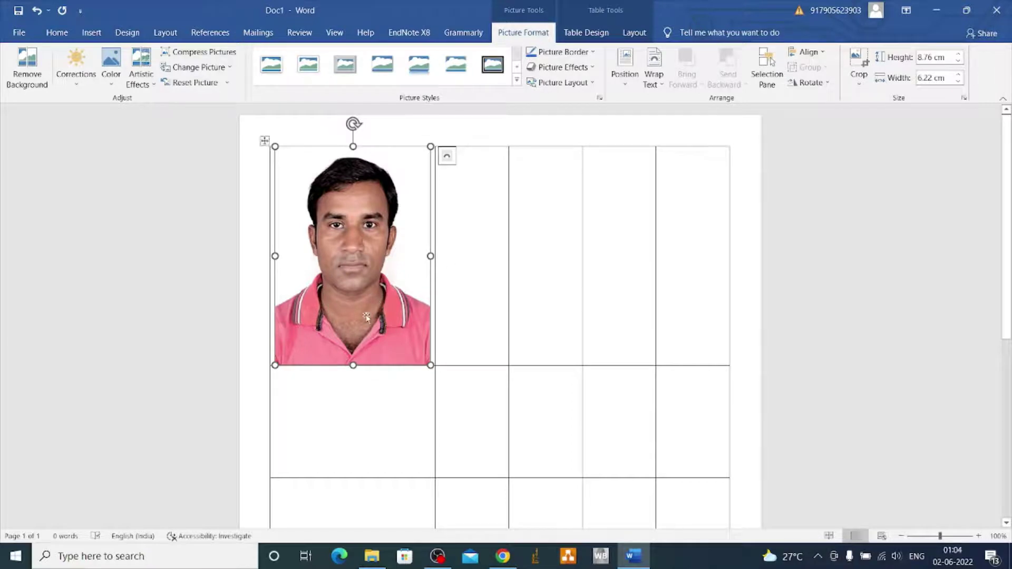
- Set the photo to In Front of Text and resize it to about 4.4 × 3.32 cm in the first cell
click(660, 88)
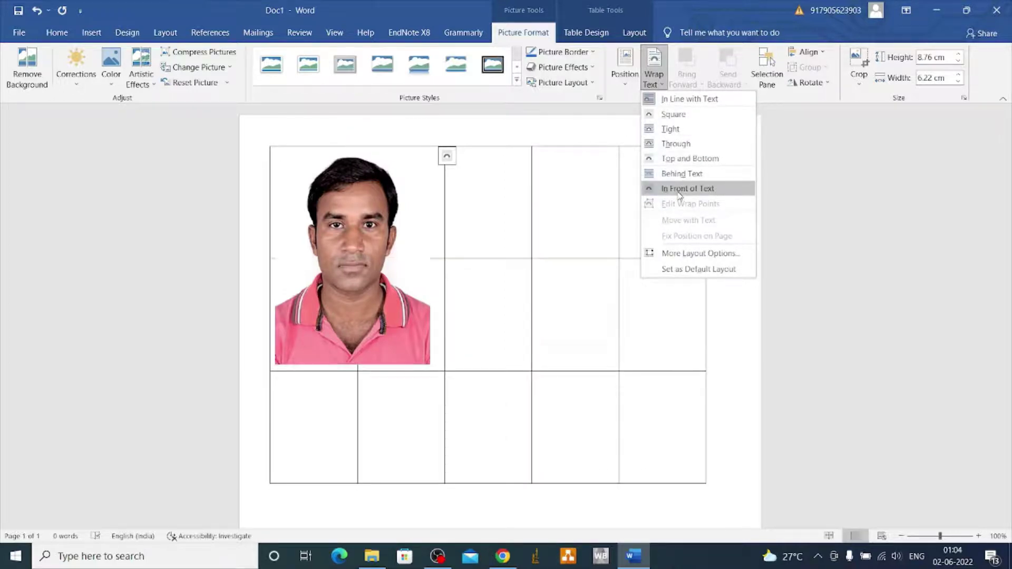
click(679, 193)
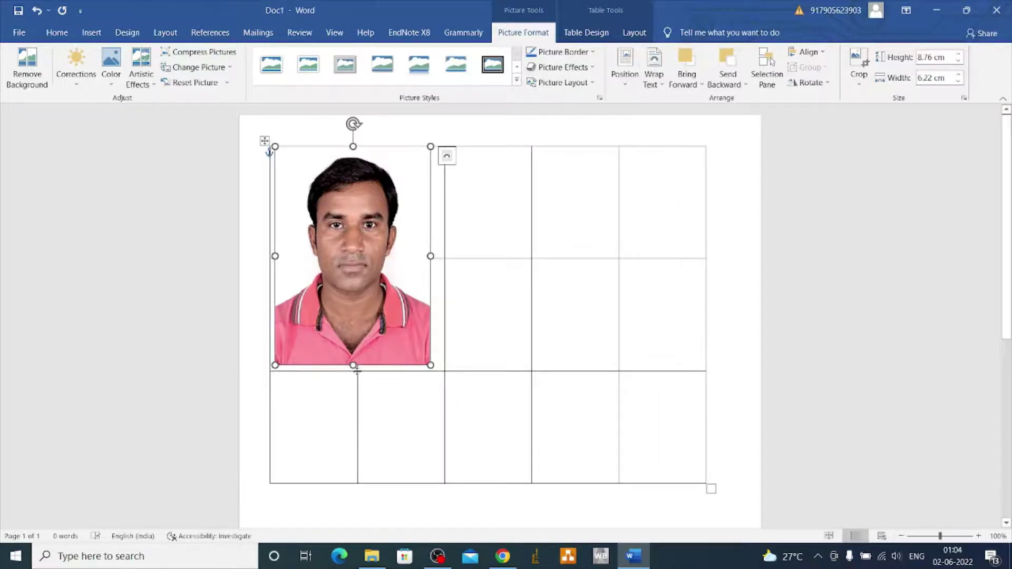
drag(353, 365, 327, 259)
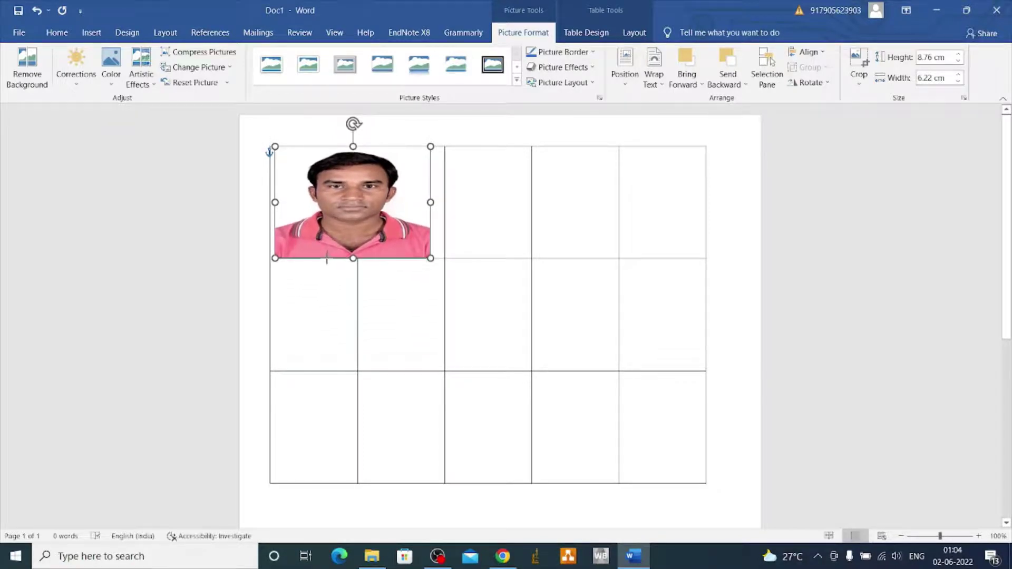
drag(327, 258, 327, 256)
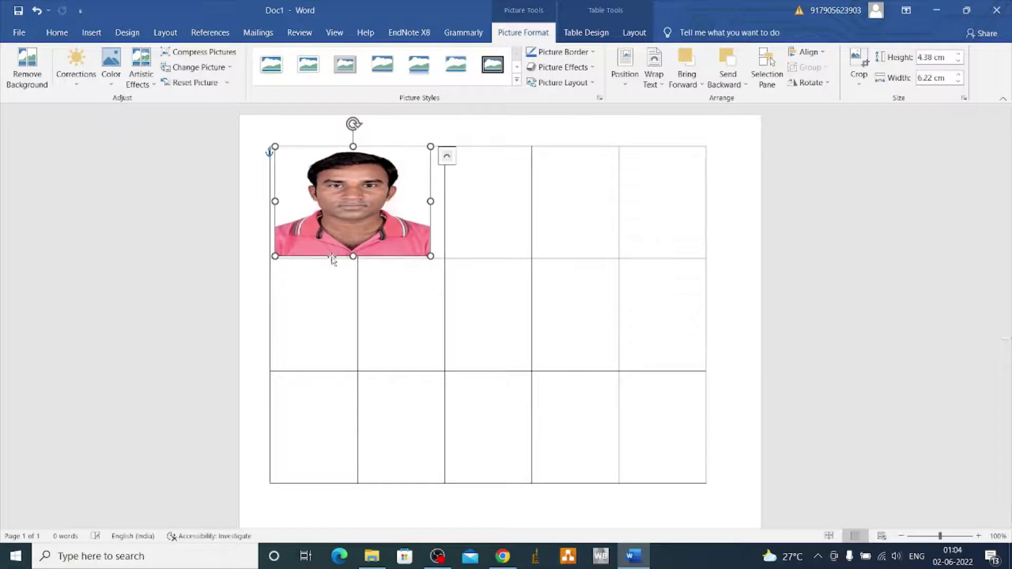
drag(431, 202, 355, 204)
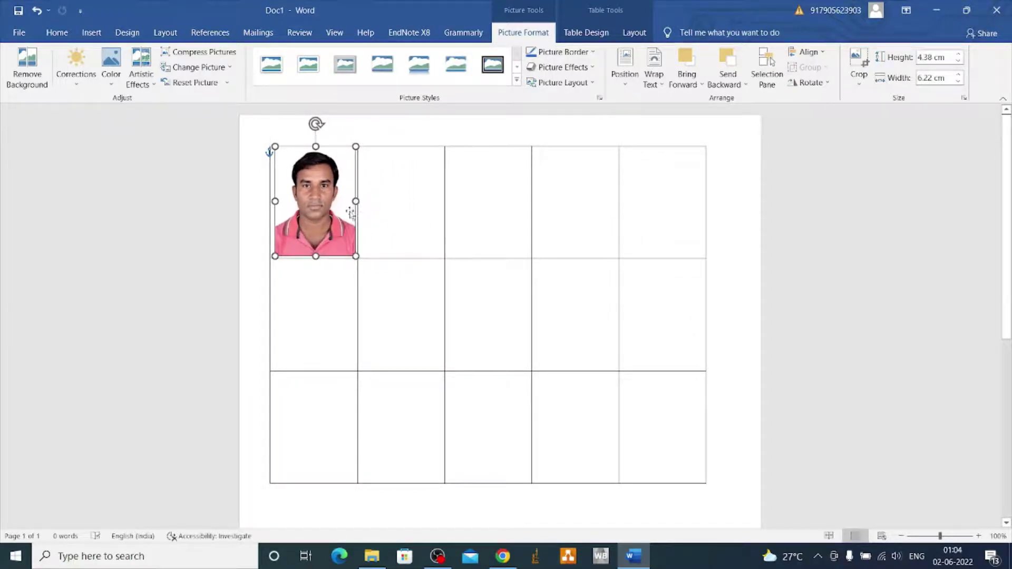
drag(273, 201, 272, 201)
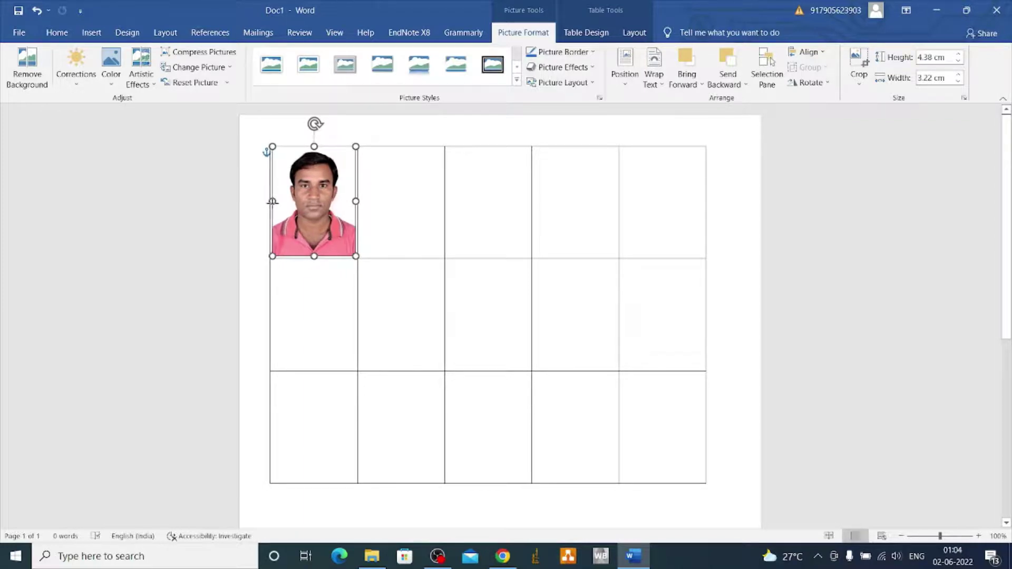
mouse_move(400, 201)
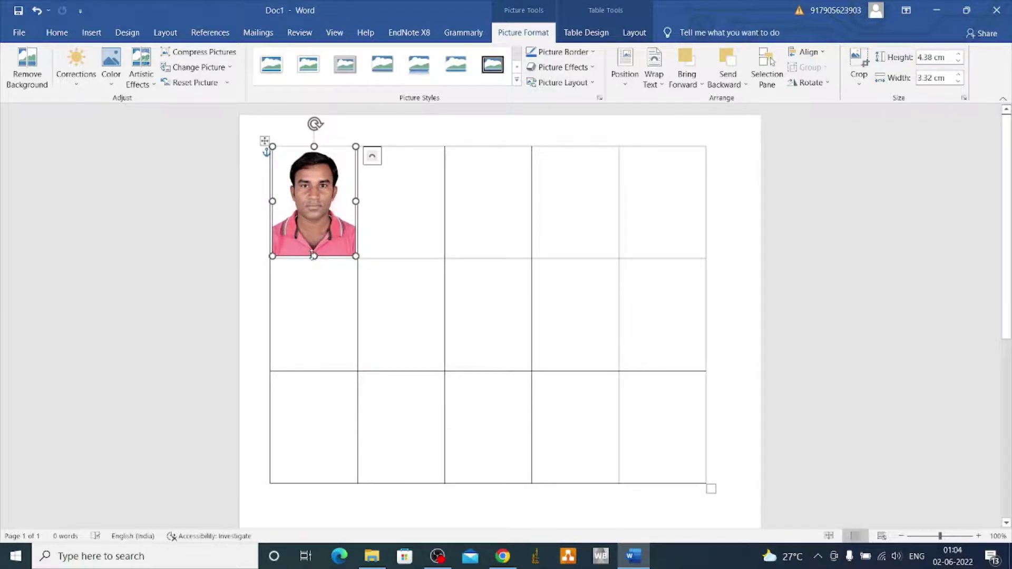
drag(313, 255, 314, 259)
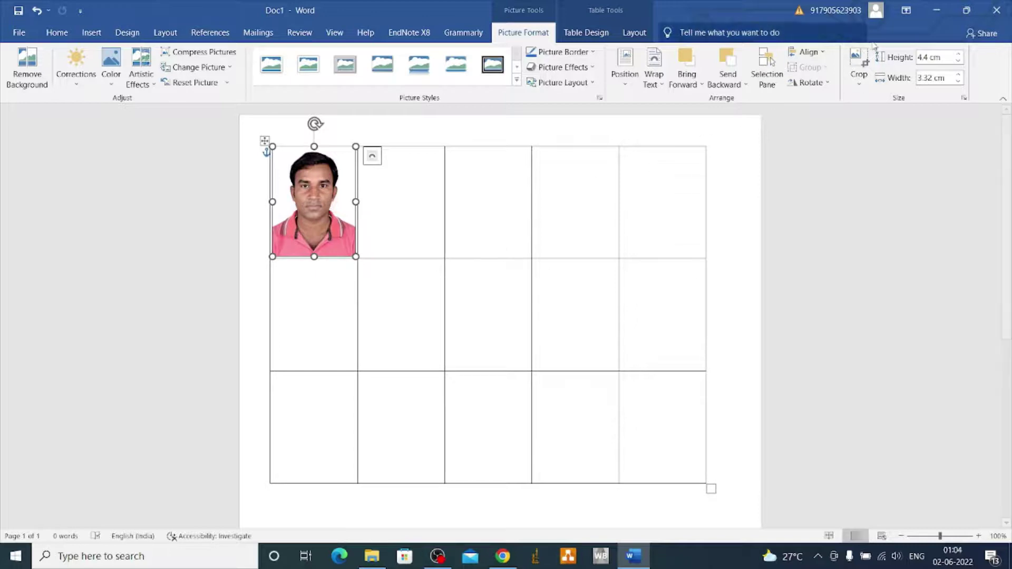
- Crop a sliver off the photo's bottom, then enlarge it to 4.4 × 3.36 cm to fill the cell
click(861, 60)
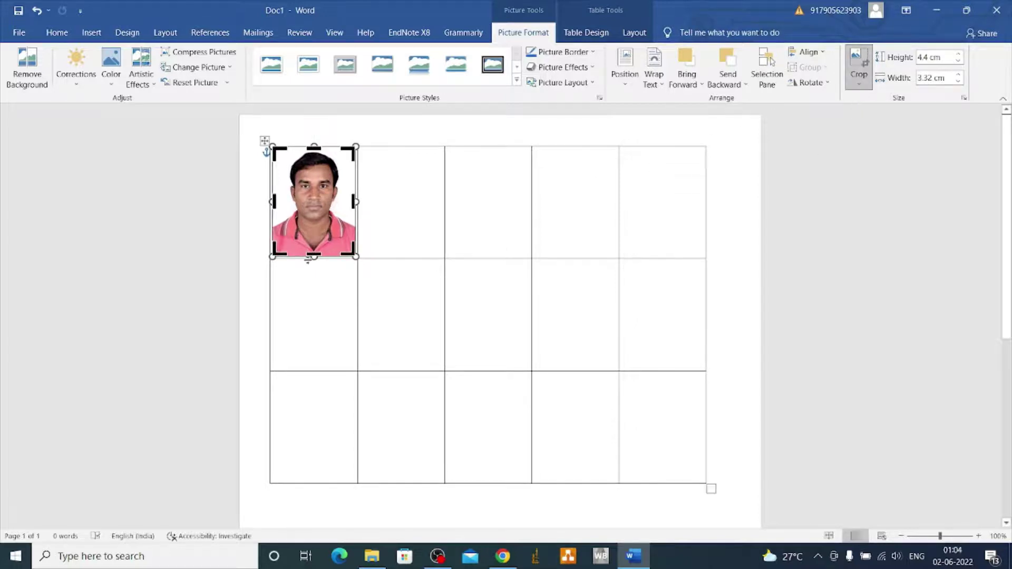
drag(313, 257, 314, 252)
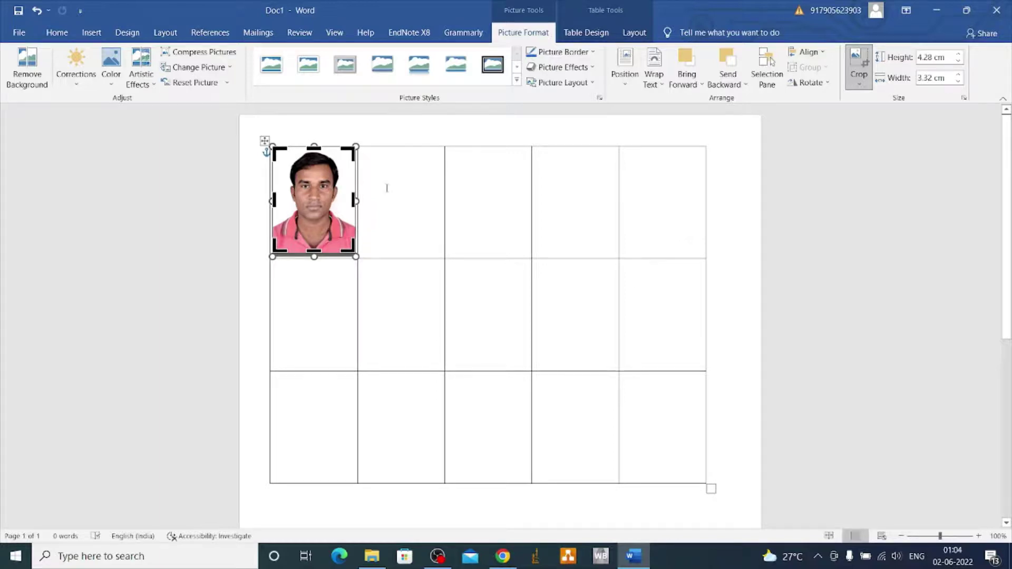
click(387, 189)
click(315, 232)
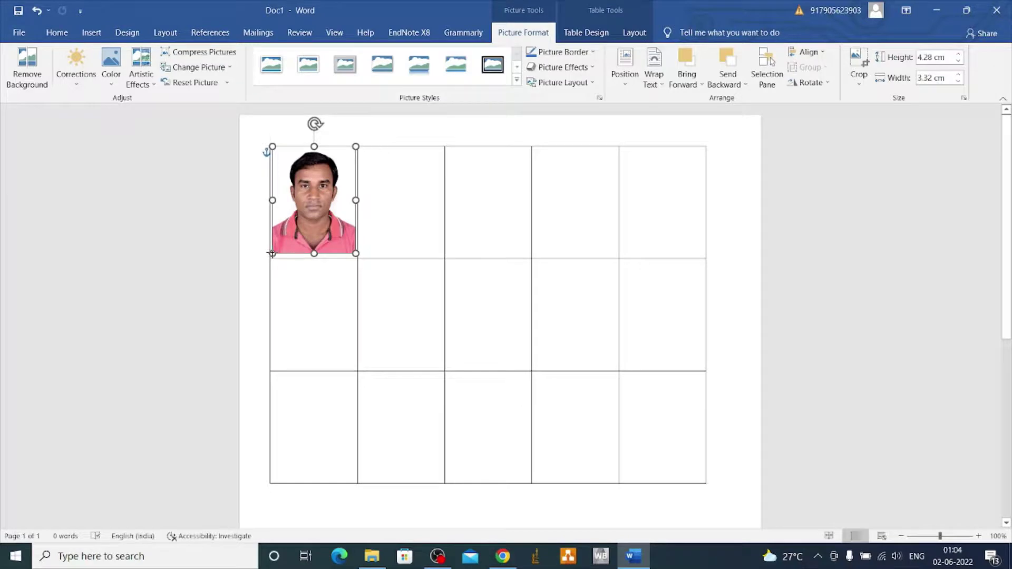
drag(273, 252, 309, 257)
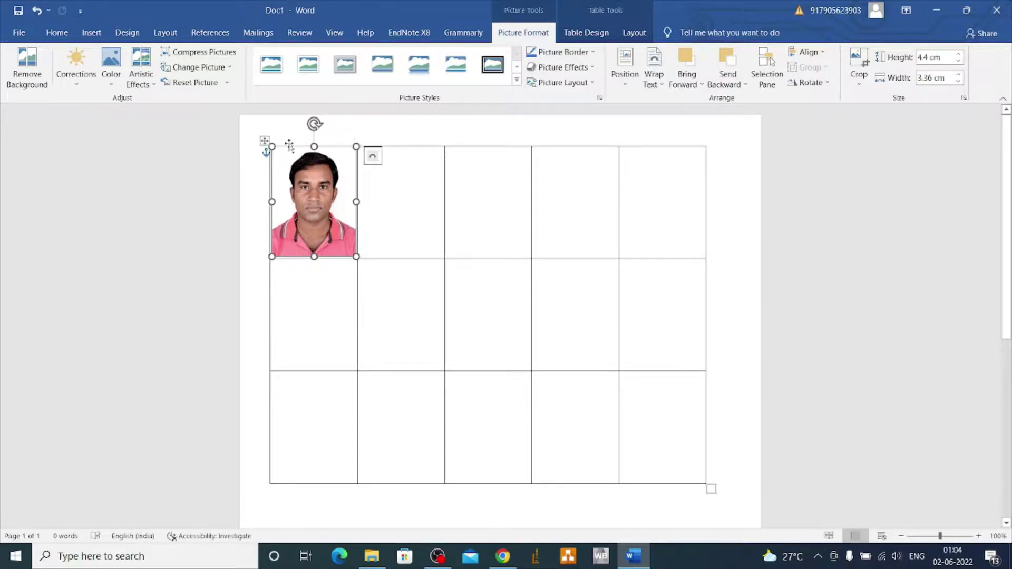
mouse_move(314, 201)
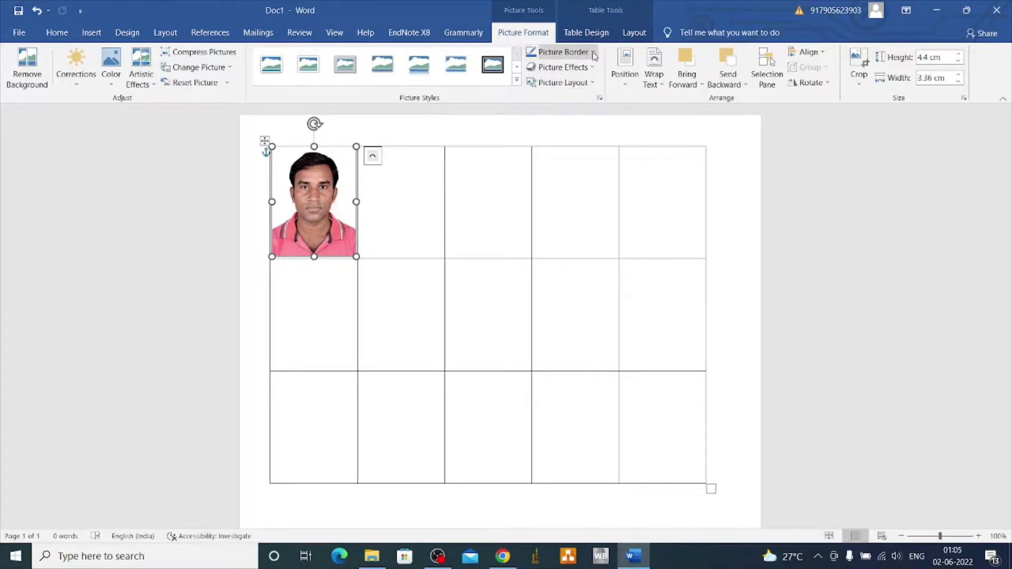
- Give the photo a 1½ pt border and align its right edge with the cell border
click(593, 53)
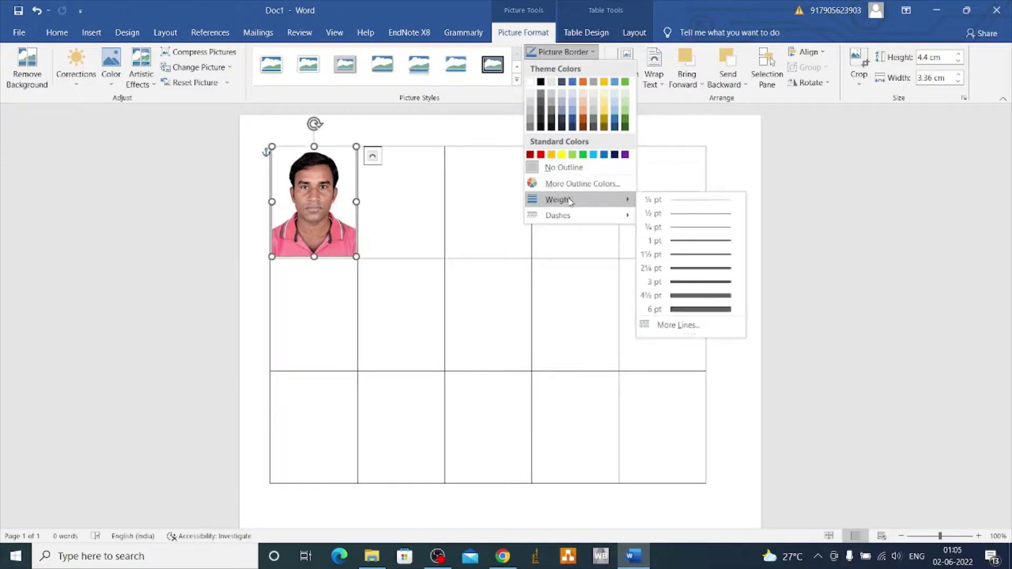
mouse_move(558, 199)
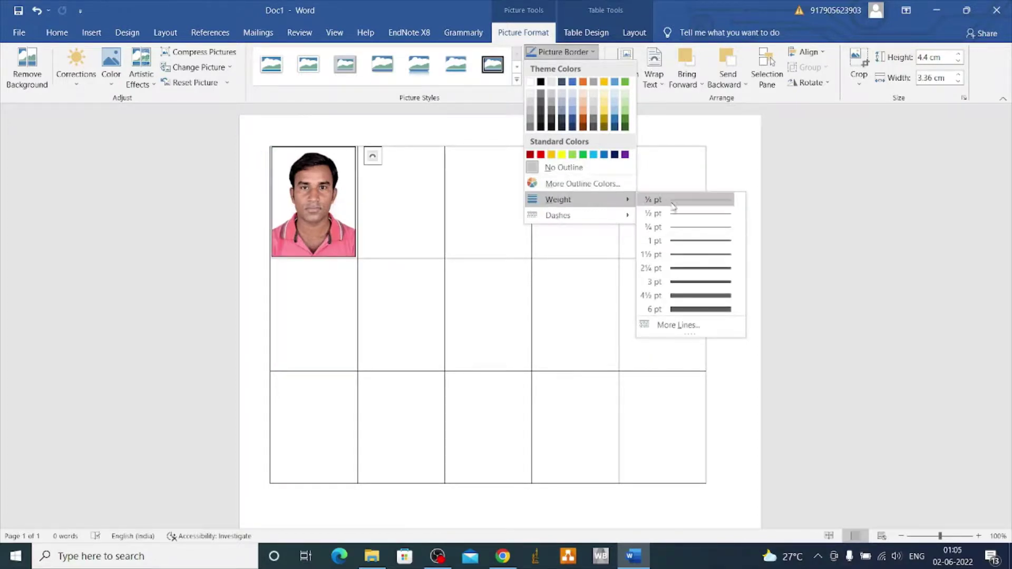
click(681, 255)
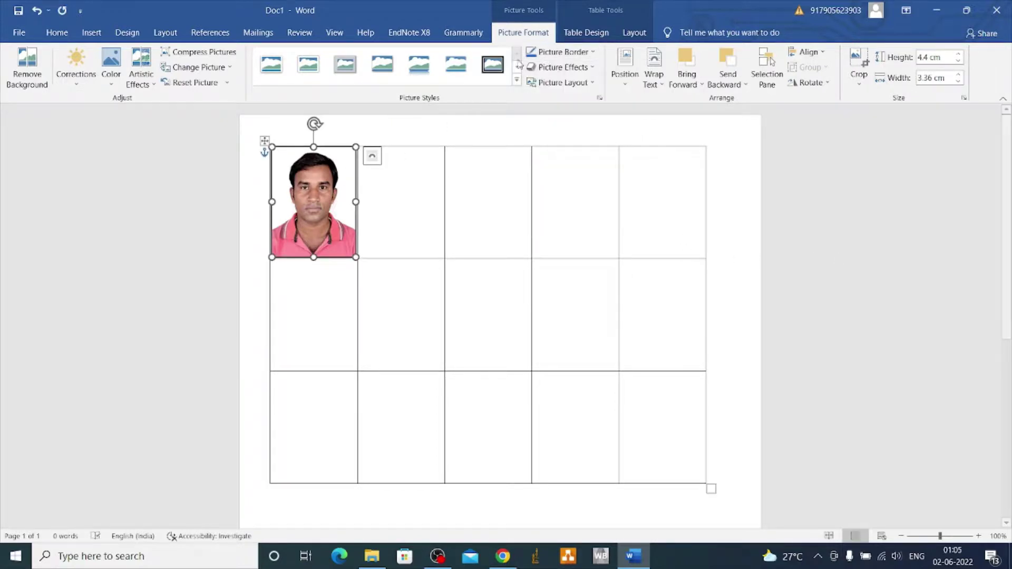
click(569, 68)
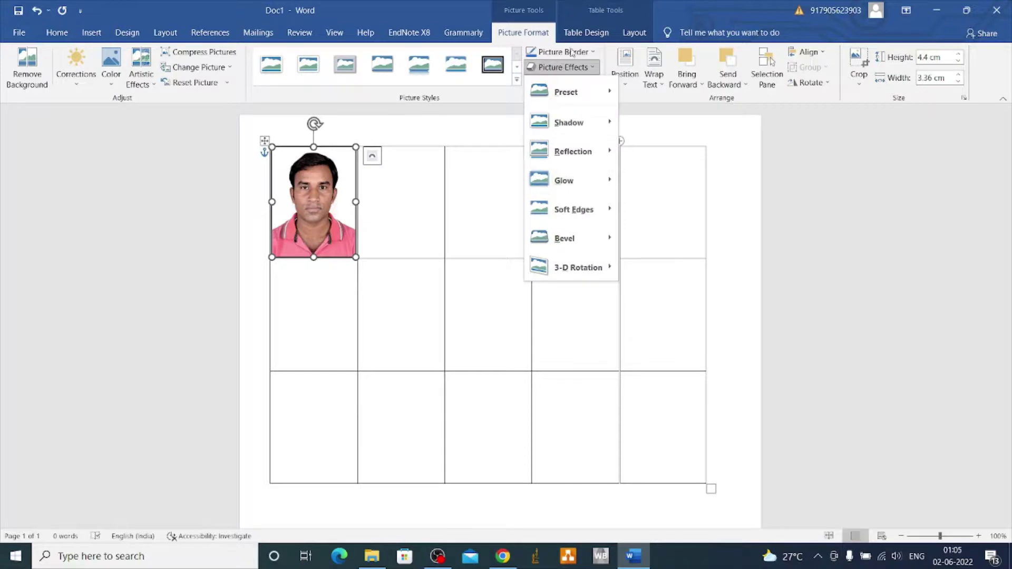
click(563, 52)
mouse_move(558, 199)
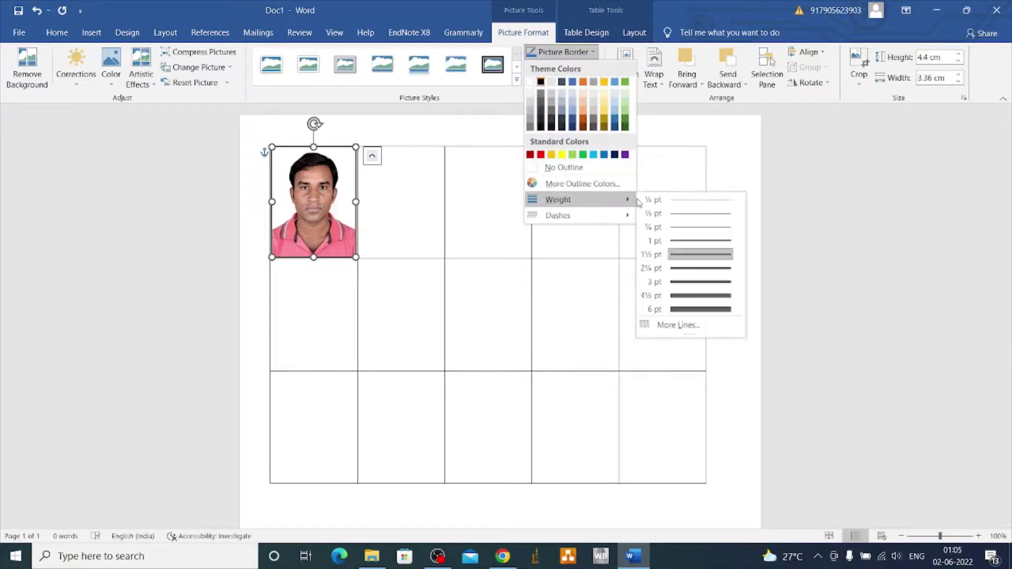
click(684, 255)
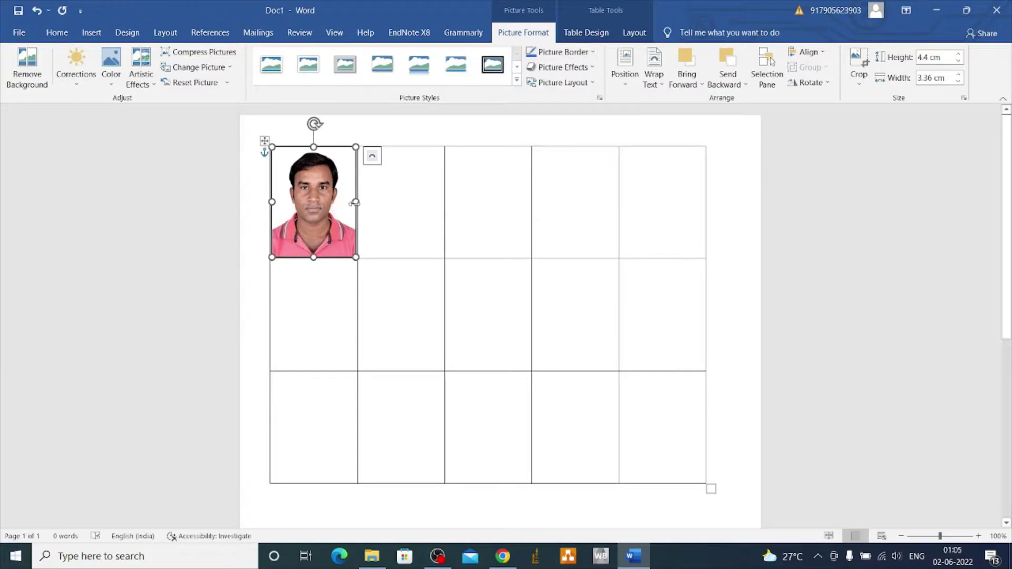
drag(356, 202, 355, 202)
drag(355, 203, 357, 202)
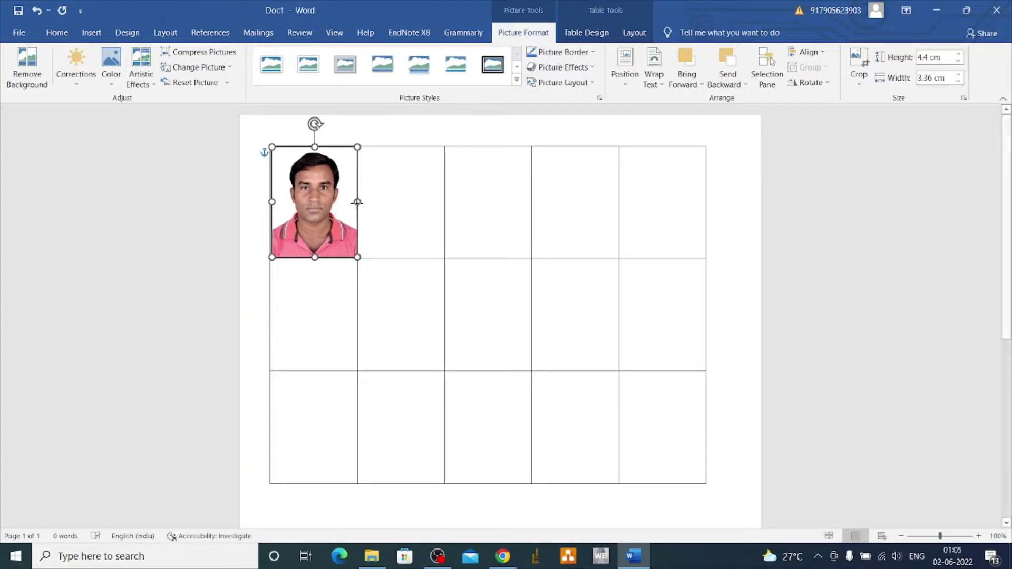
click(420, 206)
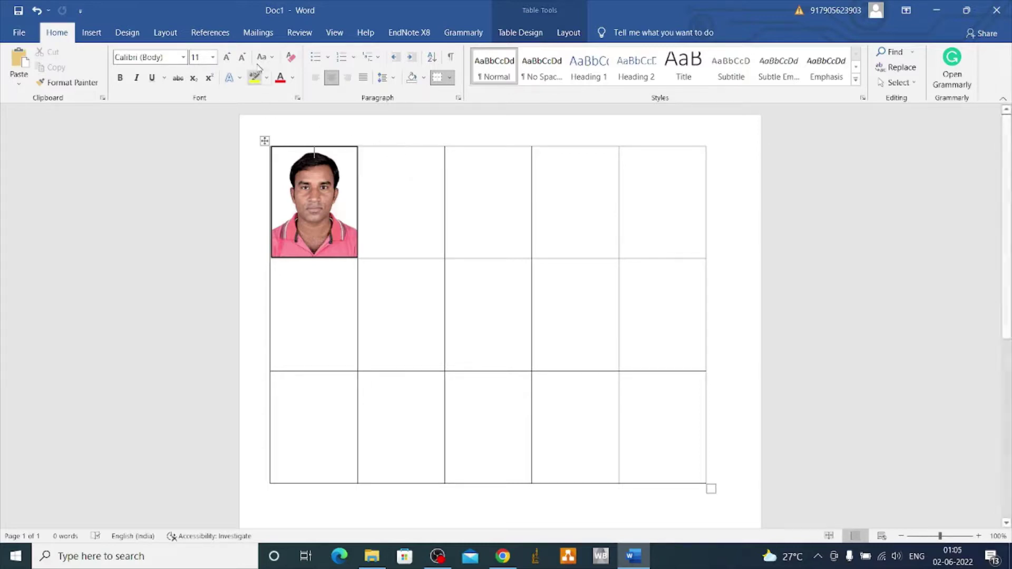
- Start a Labels mail merge with the default label options, accepting that the document is cleared
click(258, 33)
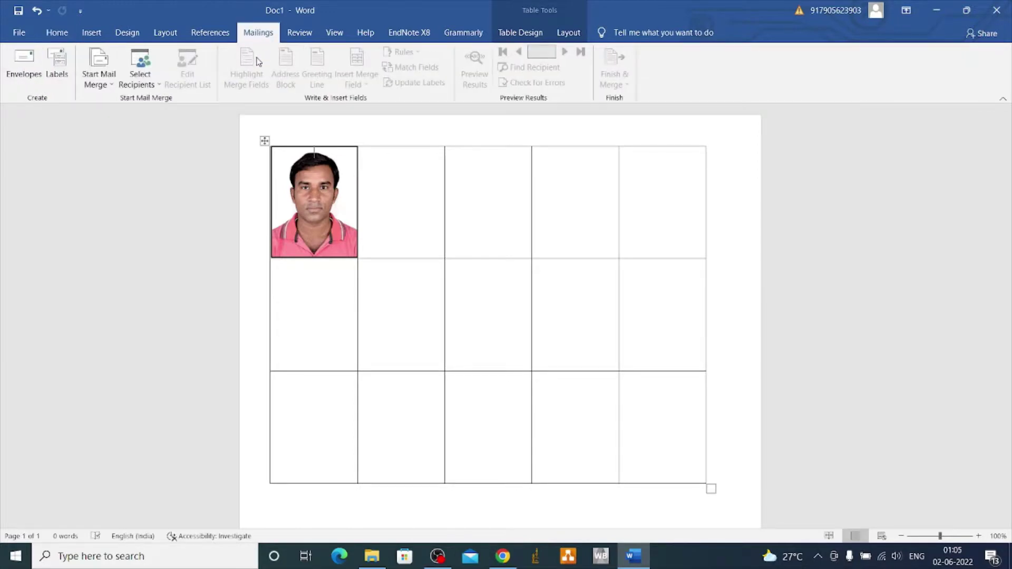
click(109, 88)
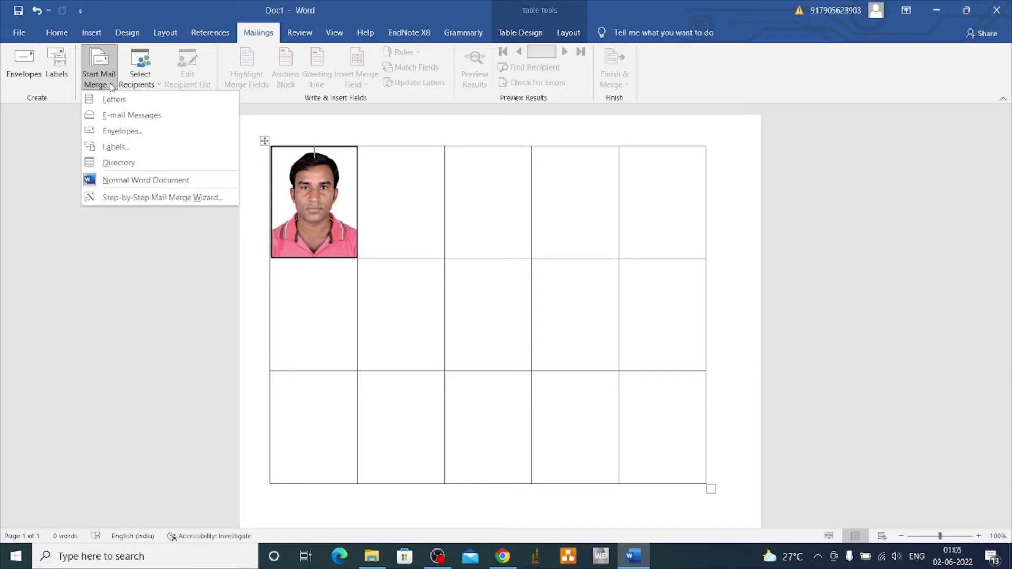
click(138, 151)
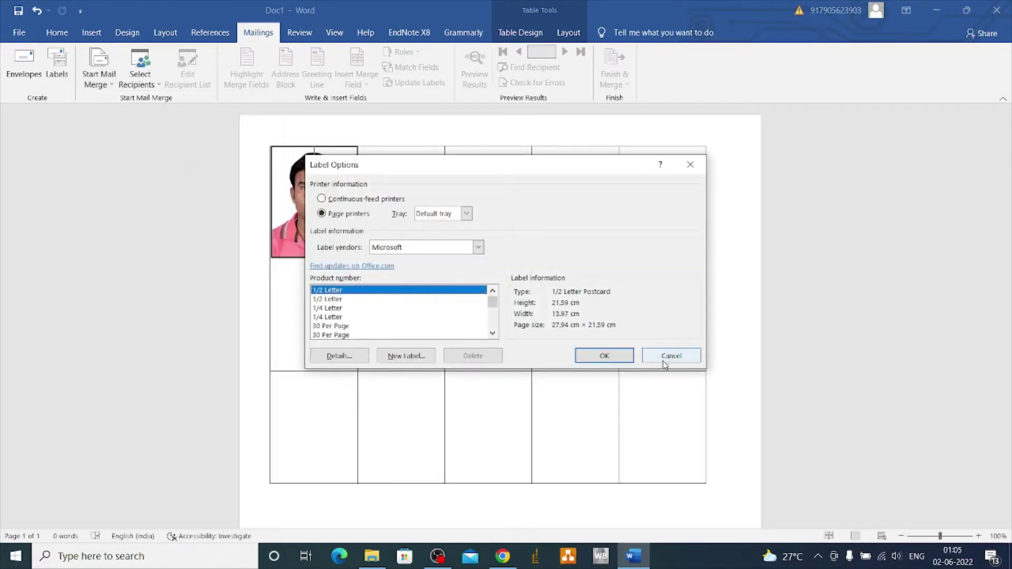
click(605, 356)
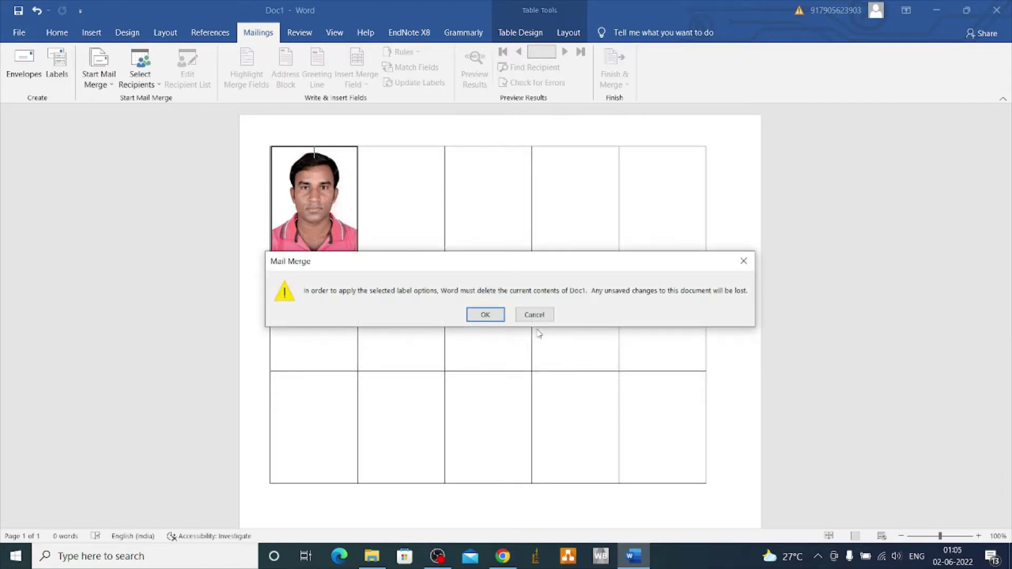
click(486, 315)
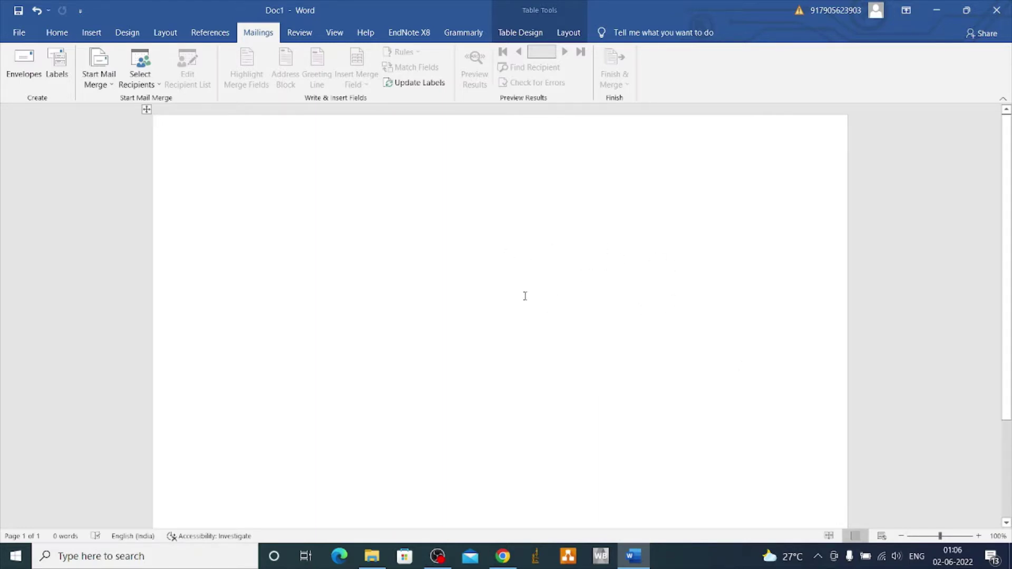
- Undo to restore the photo table, then Update Labels so the photo fills all 15 cells
key(ctrl+z)
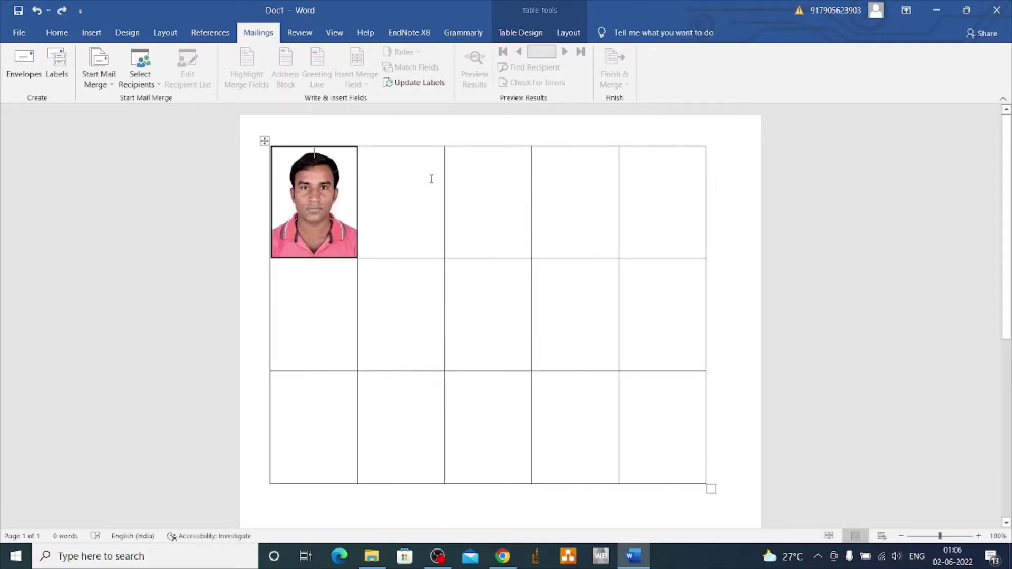
click(422, 86)
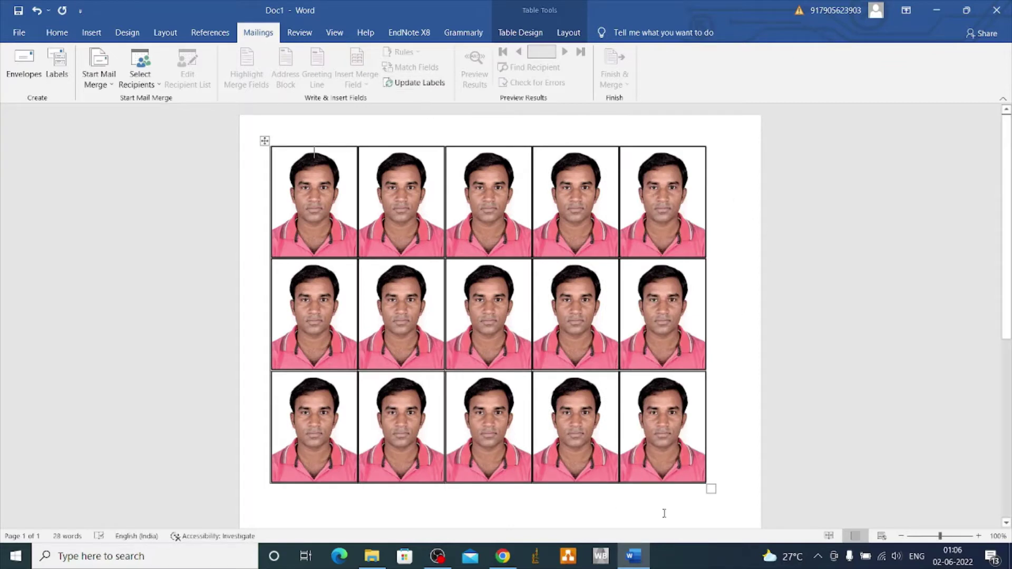